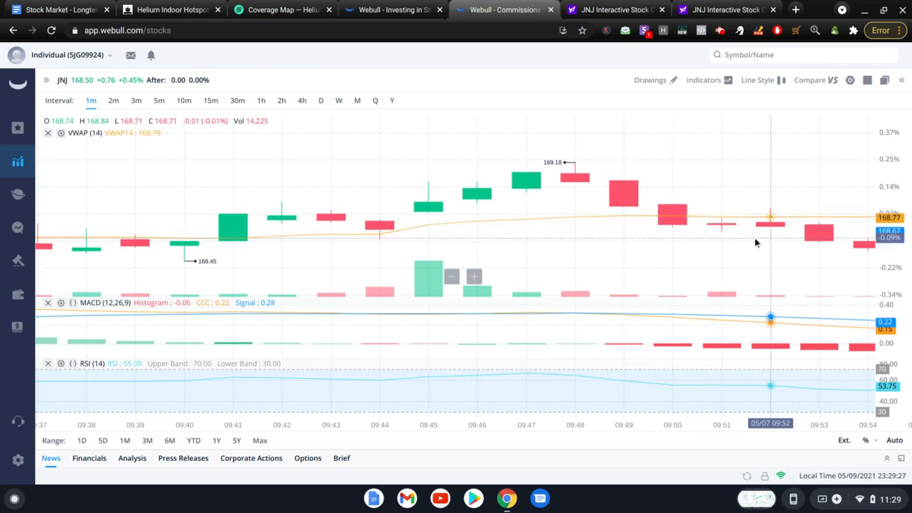
# - Examine the JNJ one-minute candles against the VWAP, MACD and RSI indicators across the morning of 05/07
pyautogui.moveTo(754, 238); pyautogui.dragTo(335, 257)
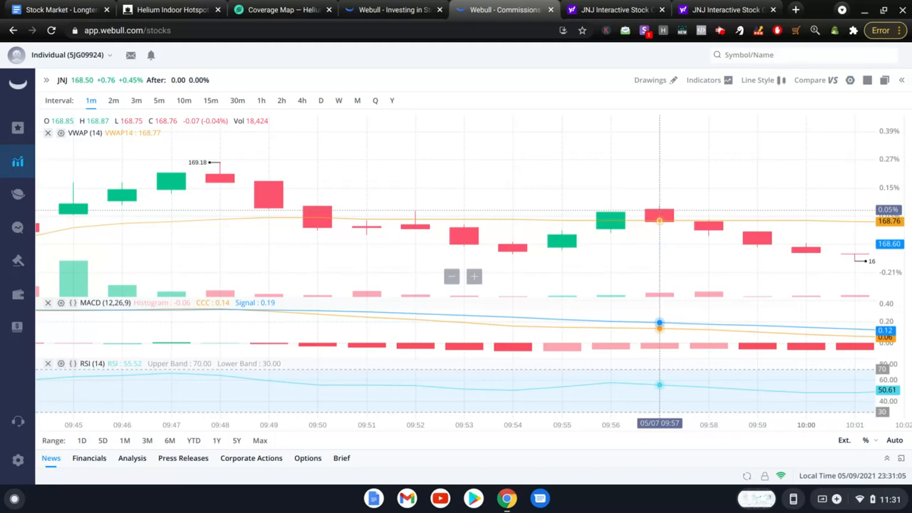
pyautogui.scroll(1, 659, 212)
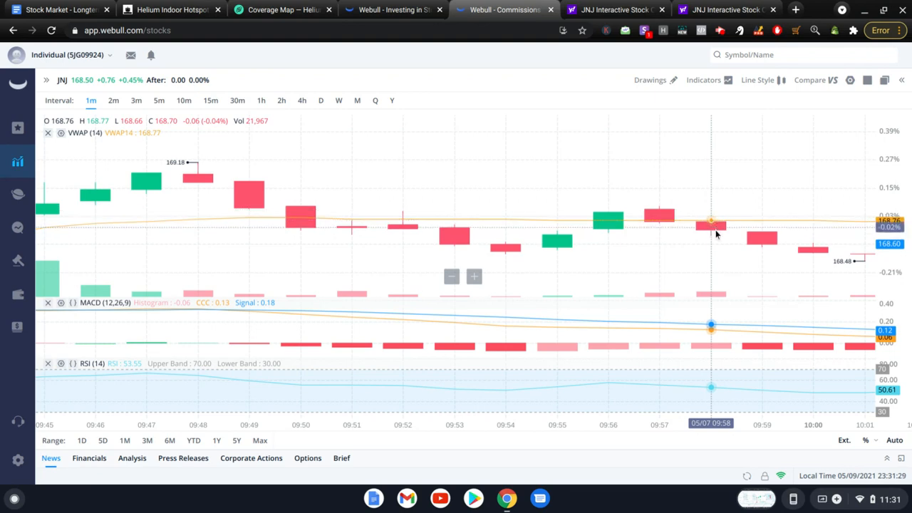
pyautogui.scroll(-1, 714, 231)
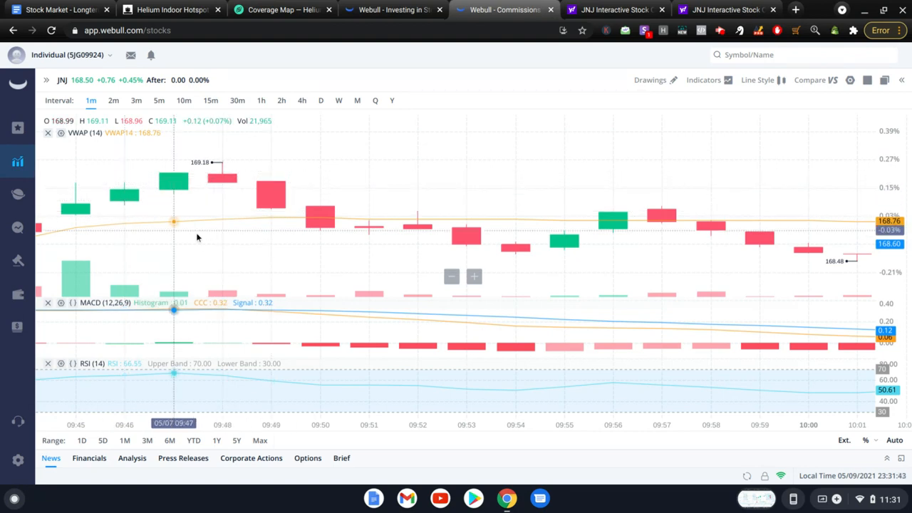
pyautogui.hscroll(-5, 303, 231)
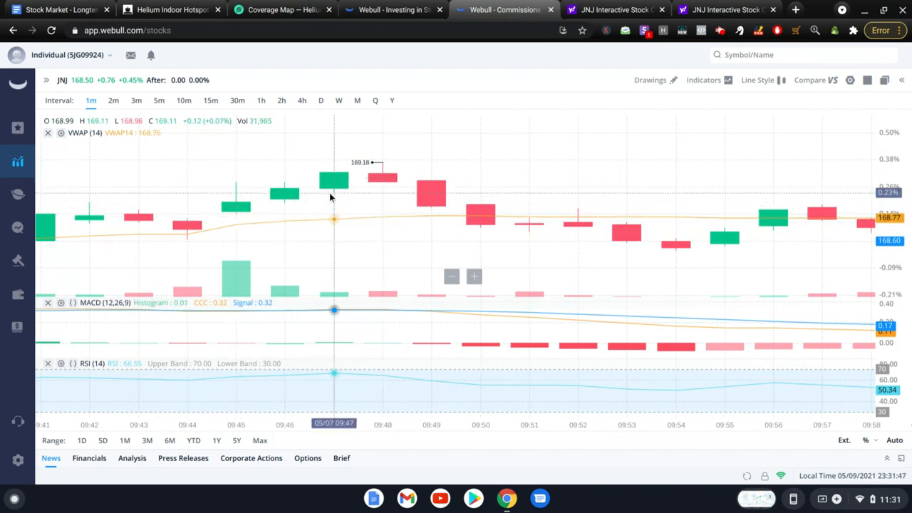
pyautogui.hscroll(1, 330, 197)
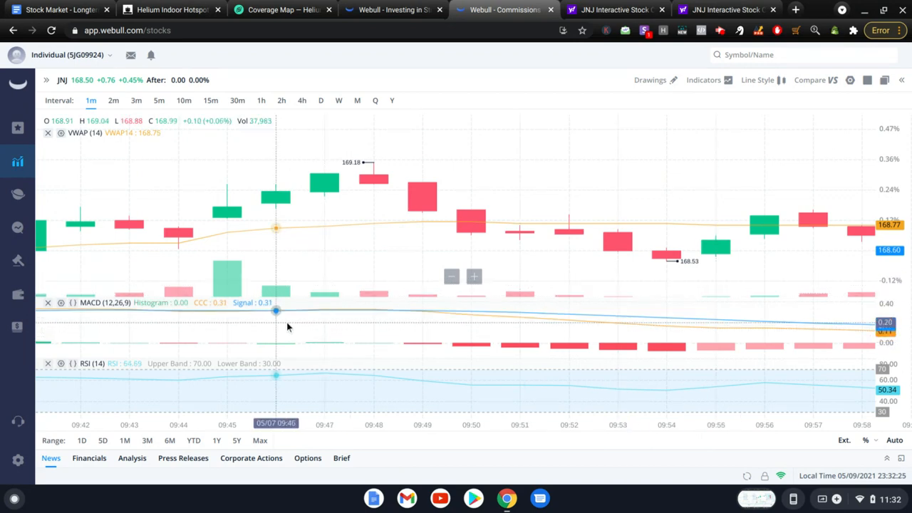
pyautogui.moveTo(226, 335); pyautogui.dragTo(480, 348)
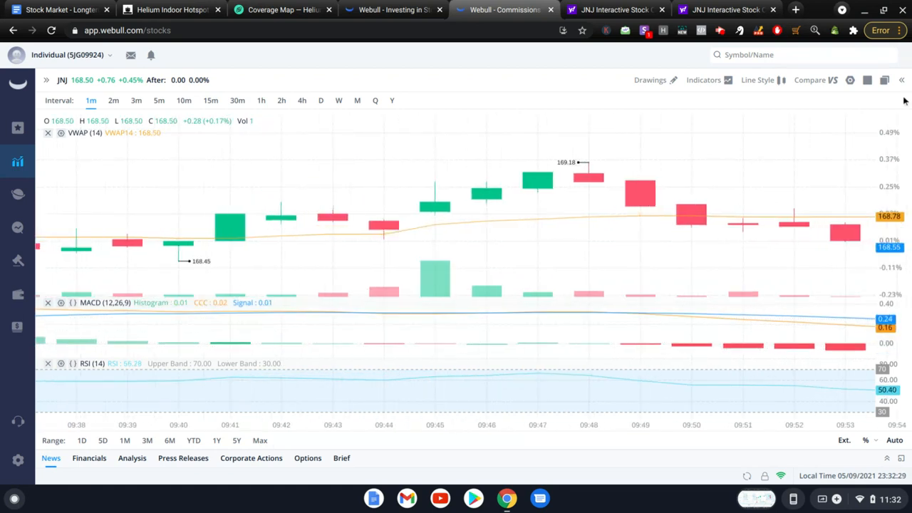
# - In the chart settings, toggle countdown, corporate actions and K-line gap off and back on, and turn off Show Flashing Light (Regular Trading Hours)
pyautogui.click(850, 81)
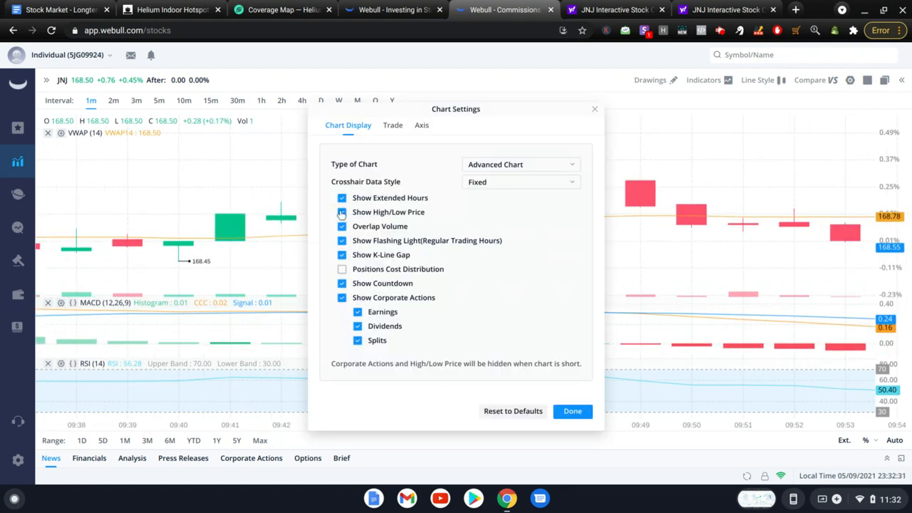
pyautogui.click(341, 283)
pyautogui.click(343, 285)
pyautogui.click(342, 298)
pyautogui.click(342, 298)
pyautogui.click(343, 255)
pyautogui.click(343, 255)
pyautogui.click(342, 241)
# - Toggle the Overlap Volume, Show High/Low Price and Show Extended Hours options off and back on
pyautogui.click(342, 226)
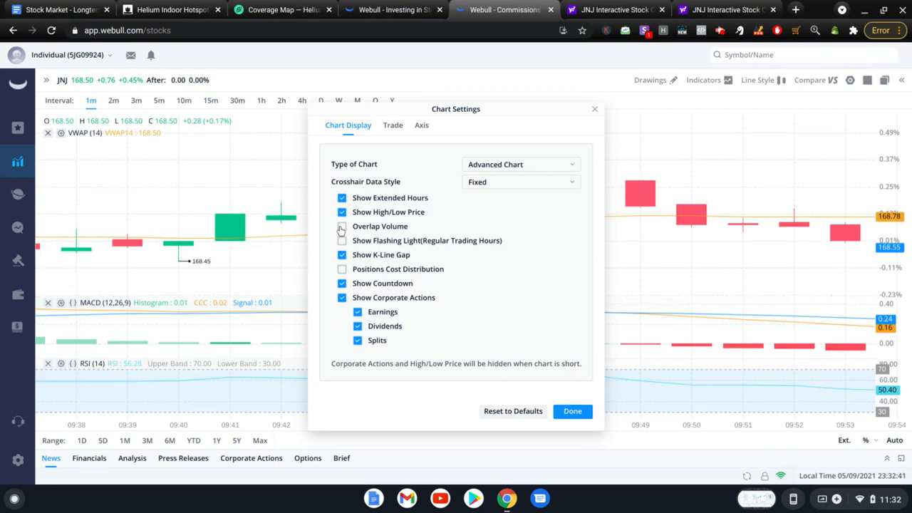
pyautogui.click(342, 227)
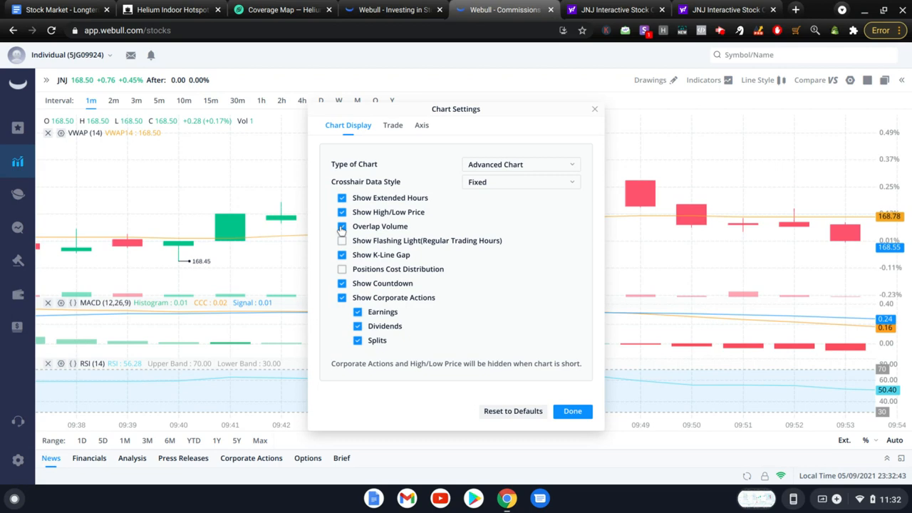
pyautogui.click(342, 212)
pyautogui.click(342, 212)
pyautogui.click(342, 198)
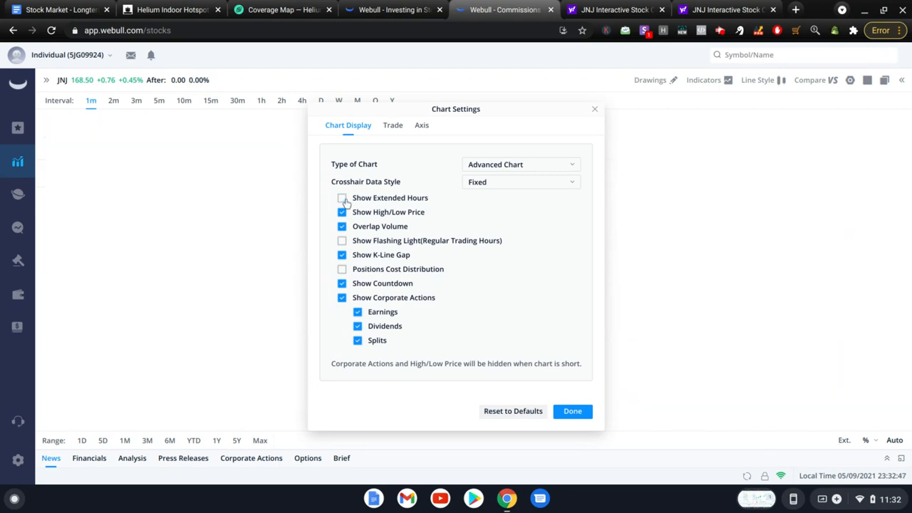
pyautogui.click(343, 199)
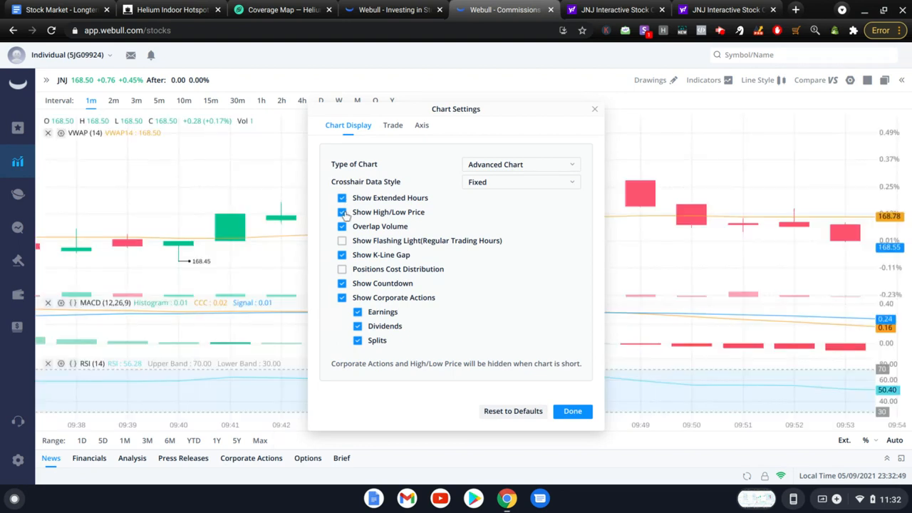
pyautogui.click(342, 213)
pyautogui.click(343, 213)
pyautogui.click(343, 213)
pyautogui.click(343, 213)
pyautogui.click(343, 213)
pyautogui.click(343, 213)
# - Try the Floating crosshair data style and restore it to Fixed
pyautogui.click(507, 188)
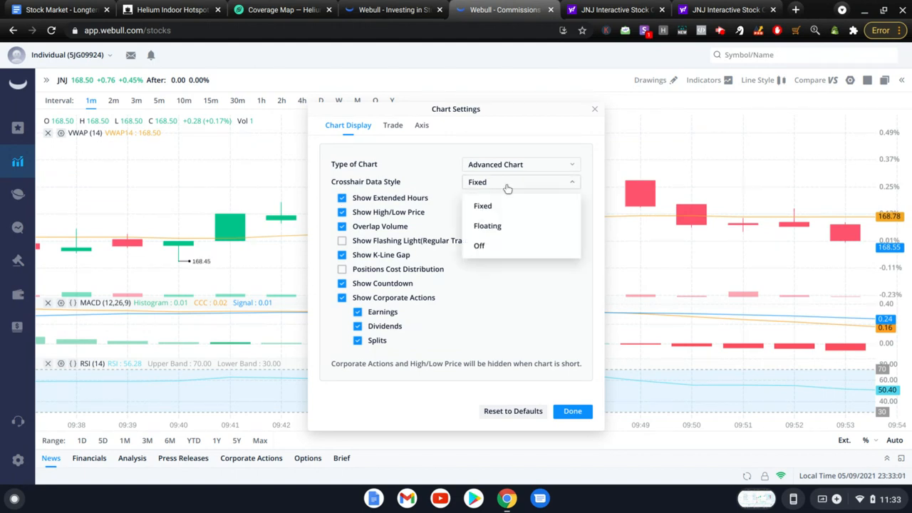
pyautogui.click(489, 226)
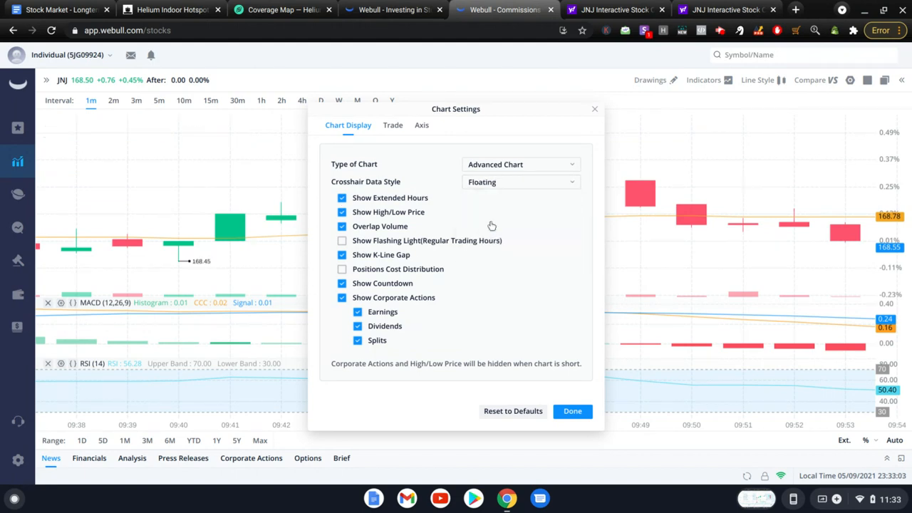
pyautogui.click(504, 190)
pyautogui.click(494, 204)
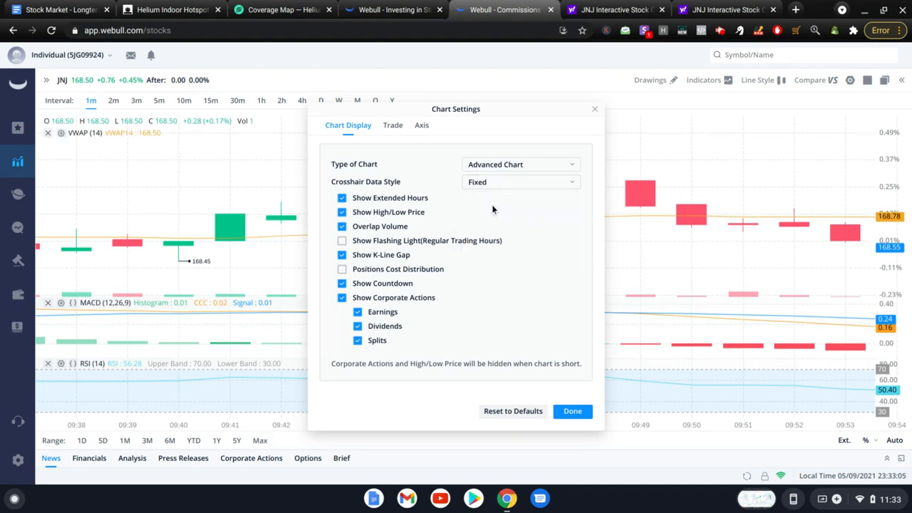
pyautogui.click(507, 188)
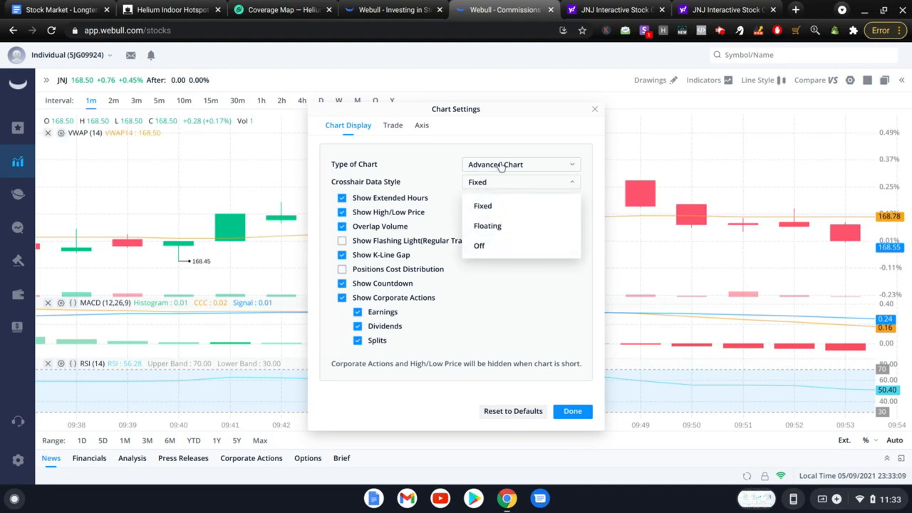
# - Try the Simplified Chart type and restore it to Advanced Chart
pyautogui.click(500, 164)
pyautogui.click(493, 208)
pyautogui.click(507, 165)
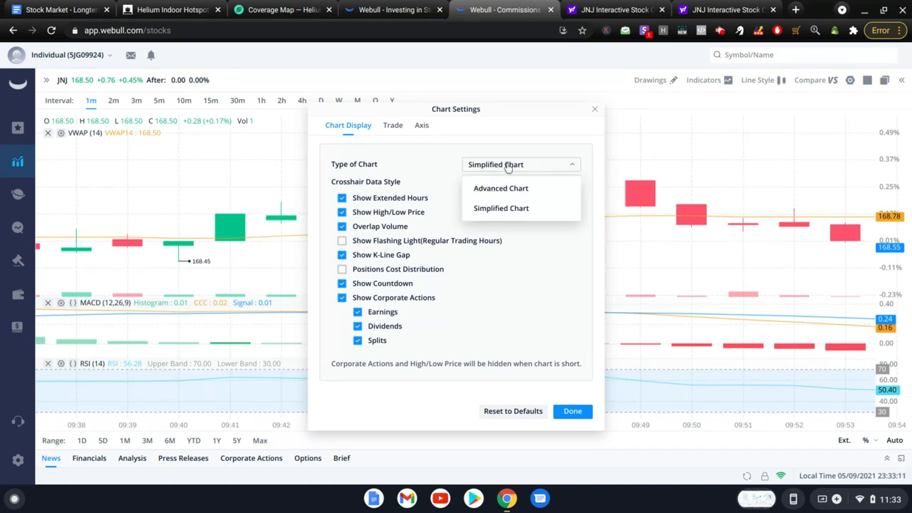
pyautogui.click(501, 188)
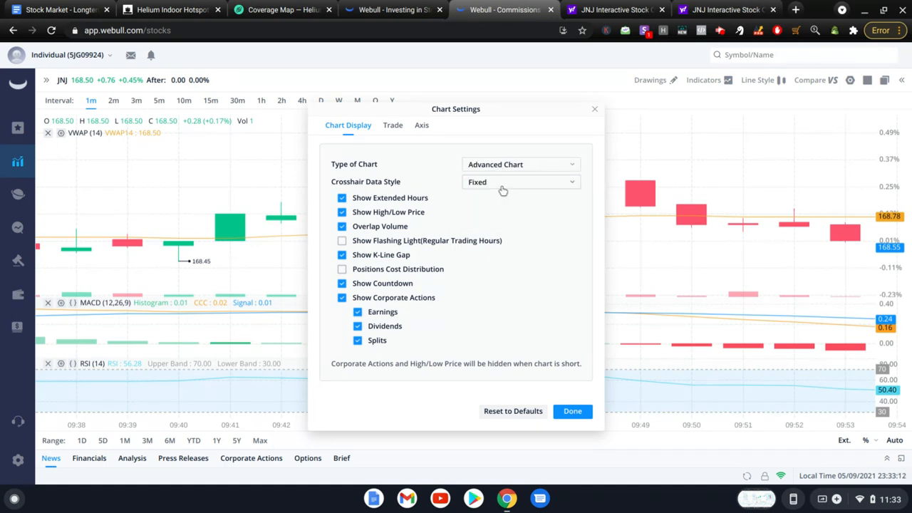
# - Try the Linear Y-axis scale, restore it to Percentage and apply the chart settings
pyautogui.click(392, 127)
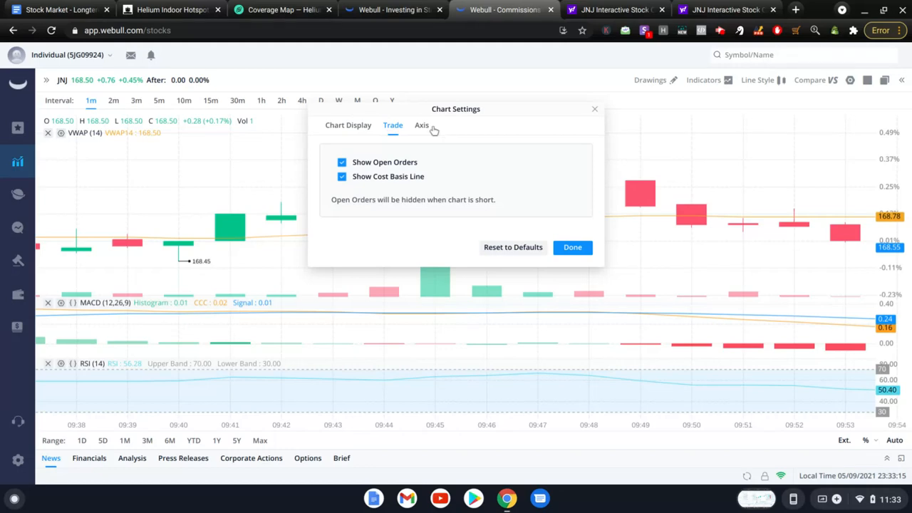
pyautogui.click(424, 126)
pyautogui.click(486, 171)
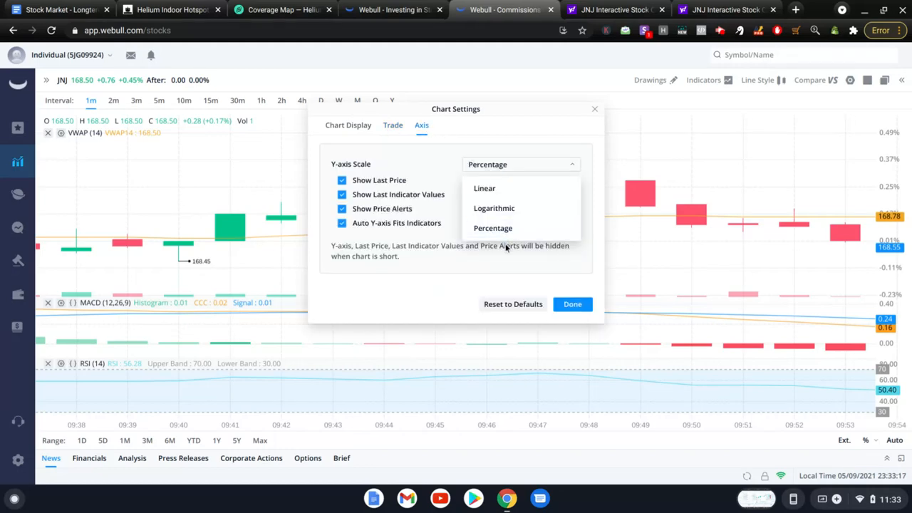
pyautogui.click(523, 189)
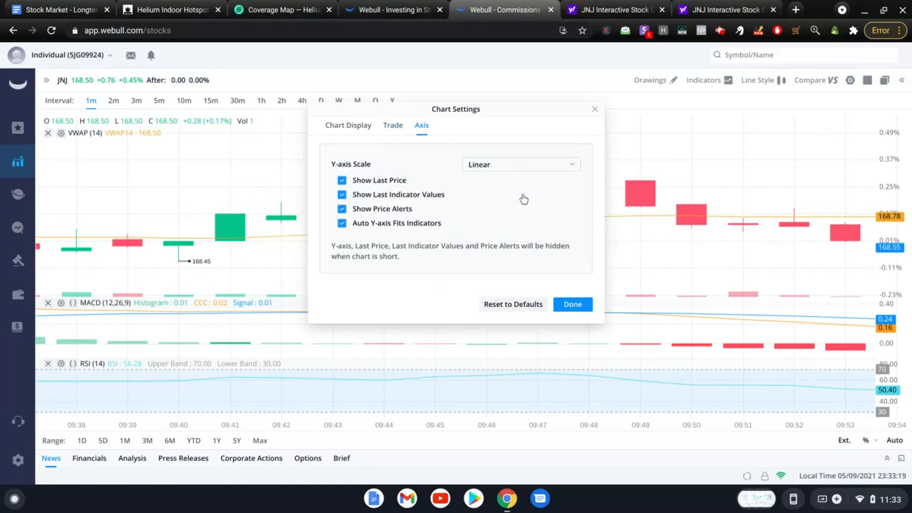
pyautogui.click(528, 168)
pyautogui.click(505, 230)
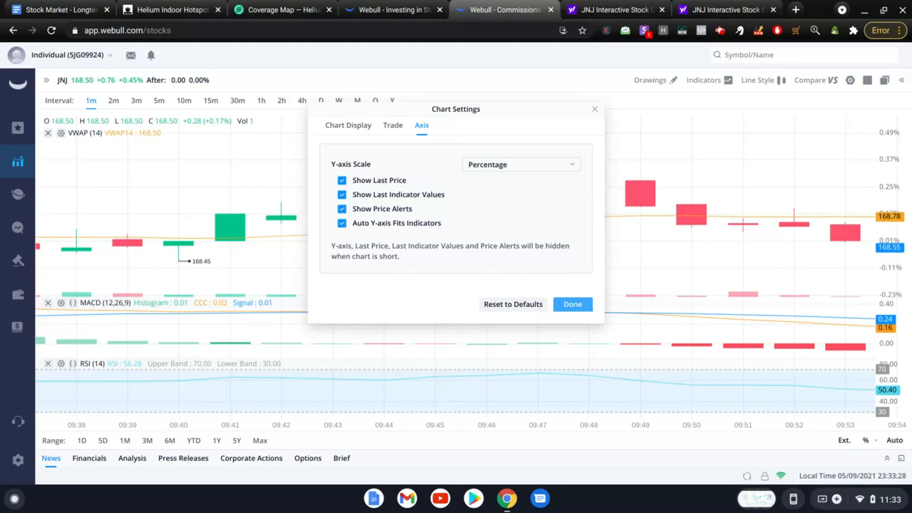
pyautogui.click(573, 304)
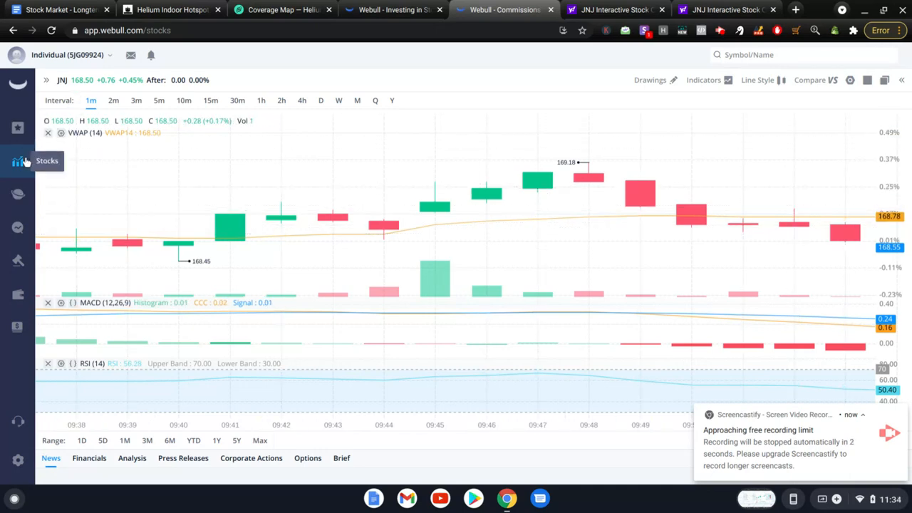
pyautogui.scroll(-2, 543, 302)
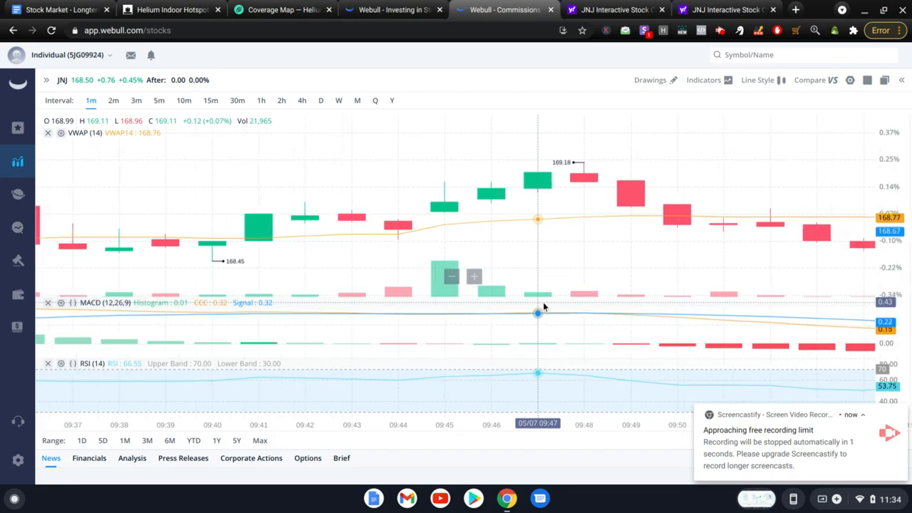